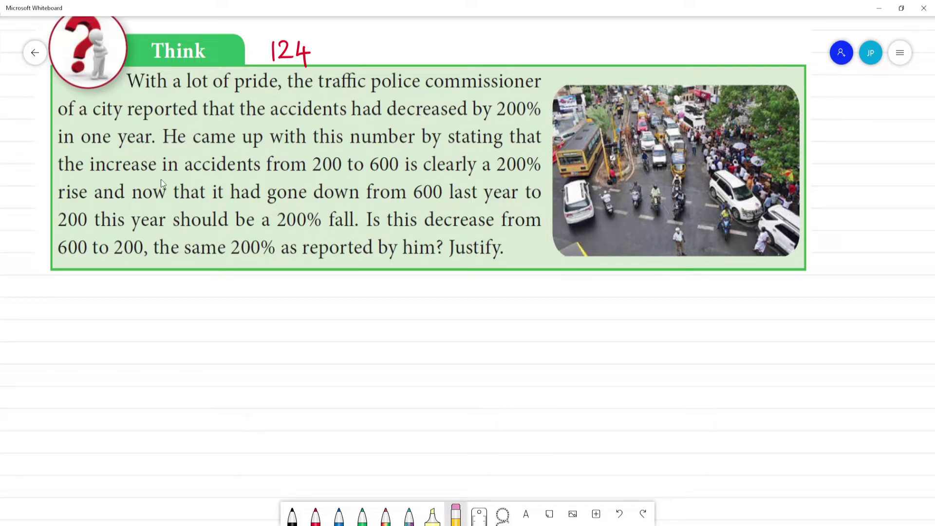
Handwrite '1 year % decrease' in blue ink just below the Think problem box.
{"action": "left_click", "coordinate": [338, 512]}
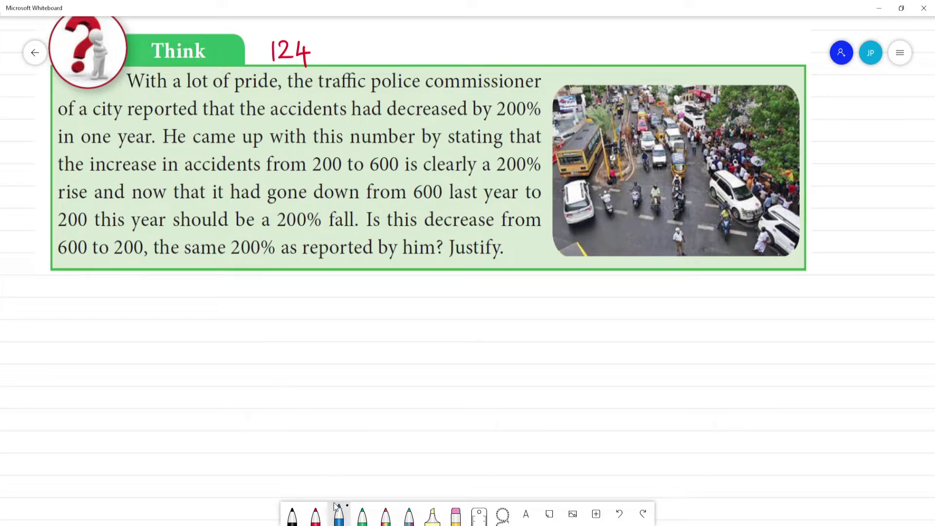
{"action": "mouse_move", "coordinate": [70, 281]}
{"action": "left_mouse_down"}
{"action": "mouse_move", "coordinate": [69, 298]}
{"action": "mouse_move", "coordinate": [128, 298]}
{"action": "left_mouse_up"}
{"action": "mouse_move", "coordinate": [129, 298]}
{"action": "left_mouse_down"}
{"action": "mouse_move", "coordinate": [176, 284]}
{"action": "mouse_move", "coordinate": [290, 292]}
{"action": "left_mouse_up"}
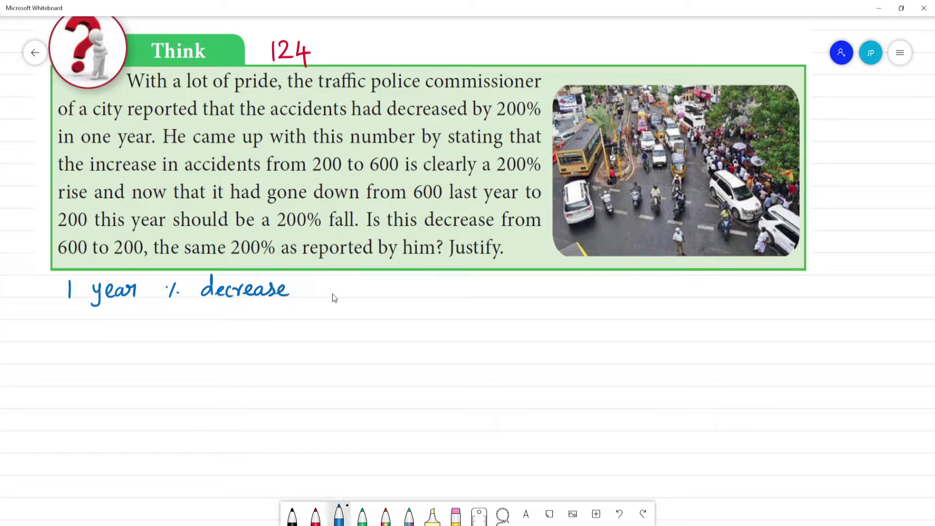
Add '200 %' to the heading line and underline 200 in the problem text.
{"action": "left_click_drag", "start_coordinate": [344, 283], "coordinate": [359, 285]}
{"action": "left_click", "coordinate": [399, 293]}
{"action": "left_click_drag", "start_coordinate": [313, 174], "coordinate": [341, 173]}
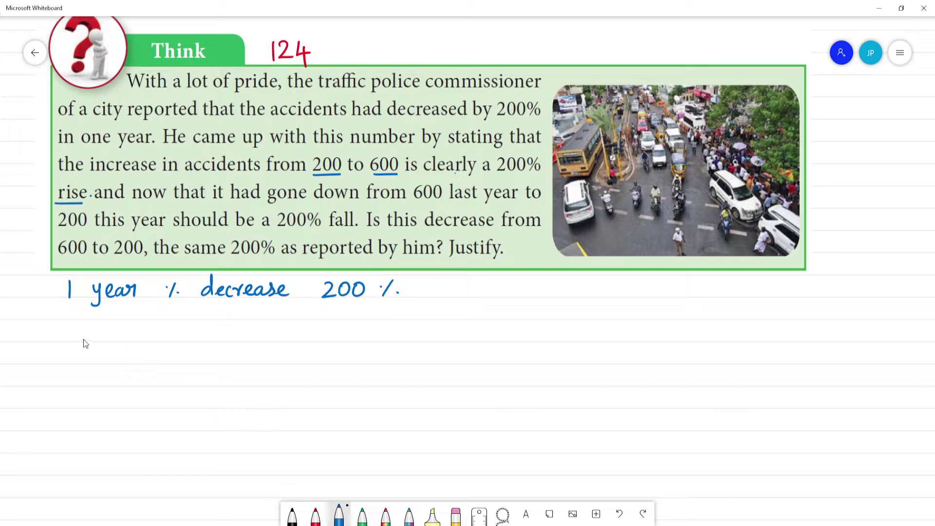
Write 'last year 200 → 600 → 200 % Increase in accident' on the next line.
{"action": "left_click_drag", "start_coordinate": [96, 334], "coordinate": [115, 328]}
{"action": "mouse_move", "coordinate": [129, 327]}
{"action": "left_mouse_down"}
{"action": "mouse_move", "coordinate": [124, 341]}
{"action": "mouse_move", "coordinate": [128, 327]}
{"action": "mouse_move", "coordinate": [180, 335]}
{"action": "mouse_move", "coordinate": [169, 344]}
{"action": "mouse_move", "coordinate": [203, 335]}
{"action": "left_mouse_up"}
{"action": "mouse_move", "coordinate": [220, 328]}
{"action": "left_mouse_down"}
{"action": "mouse_move", "coordinate": [214, 339]}
{"action": "mouse_move", "coordinate": [219, 328]}
{"action": "left_mouse_up"}
{"action": "mouse_move", "coordinate": [233, 329]}
{"action": "left_mouse_down"}
{"action": "mouse_move", "coordinate": [288, 329]}
{"action": "mouse_move", "coordinate": [287, 344]}
{"action": "mouse_move", "coordinate": [348, 329]}
{"action": "mouse_move", "coordinate": [366, 340]}
{"action": "left_mouse_up"}
{"action": "left_click", "coordinate": [364, 332]}
{"action": "left_click", "coordinate": [378, 339]}
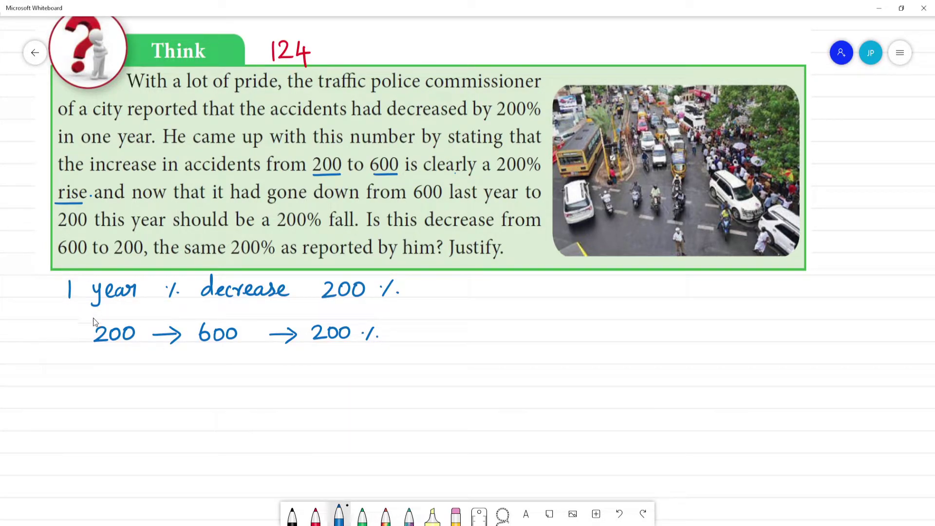
{"action": "mouse_move", "coordinate": [17, 336]}
{"action": "left_mouse_down"}
{"action": "mouse_move", "coordinate": [45, 332]}
{"action": "mouse_move", "coordinate": [13, 360]}
{"action": "mouse_move", "coordinate": [23, 368]}
{"action": "mouse_move", "coordinate": [50, 355]}
{"action": "left_mouse_up"}
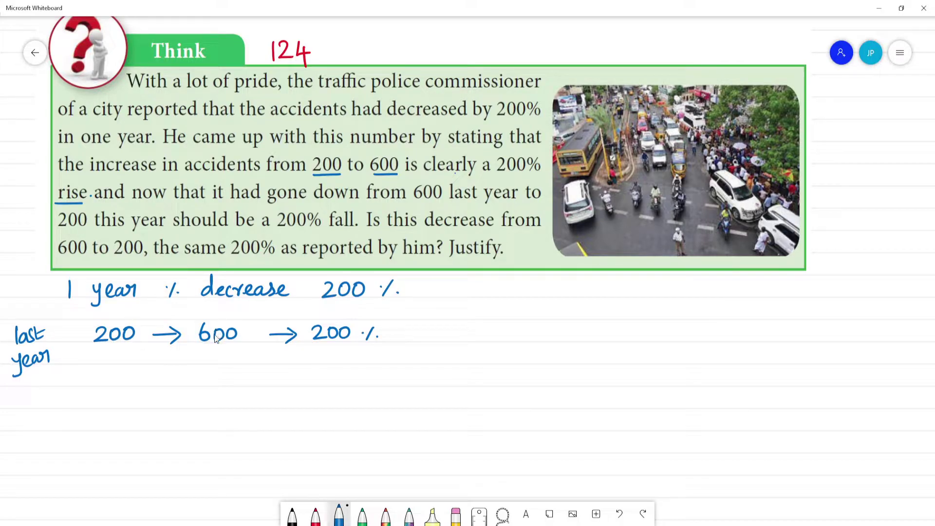
{"action": "mouse_move", "coordinate": [413, 326]}
{"action": "left_mouse_down"}
{"action": "mouse_move", "coordinate": [605, 336]}
{"action": "mouse_move", "coordinate": [607, 328]}
{"action": "mouse_move", "coordinate": [612, 339]}
{"action": "mouse_move", "coordinate": [659, 334]}
{"action": "left_mouse_up"}
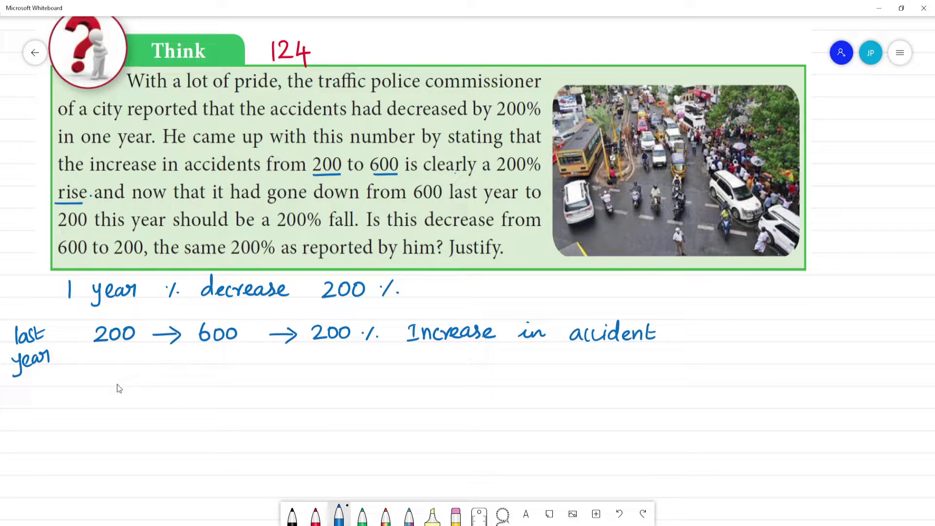
Start the formula line with '% =' below 'last year'.
{"action": "left_click", "coordinate": [51, 398]}
{"action": "mouse_move", "coordinate": [63, 395]}
{"action": "left_mouse_down"}
{"action": "mouse_move", "coordinate": [57, 407]}
{"action": "mouse_move", "coordinate": [107, 397]}
{"action": "left_mouse_up"}
{"action": "left_click", "coordinate": [67, 402]}
{"action": "mouse_move", "coordinate": [97, 404]}
{"action": "left_mouse_down"}
{"action": "mouse_move", "coordinate": [145, 405]}
{"action": "mouse_move", "coordinate": [182, 393]}
{"action": "mouse_move", "coordinate": [174, 407]}
{"action": "mouse_move", "coordinate": [194, 391]}
{"action": "mouse_move", "coordinate": [201, 401]}
{"action": "mouse_move", "coordinate": [270, 392]}
{"action": "left_mouse_up"}
{"action": "left_click", "coordinate": [362, 514]}
Write the formula 'Change in value / original value × 100' in green ink.
{"action": "left_click", "coordinate": [194, 391]}
{"action": "left_click_drag", "start_coordinate": [134, 410], "coordinate": [263, 409]}
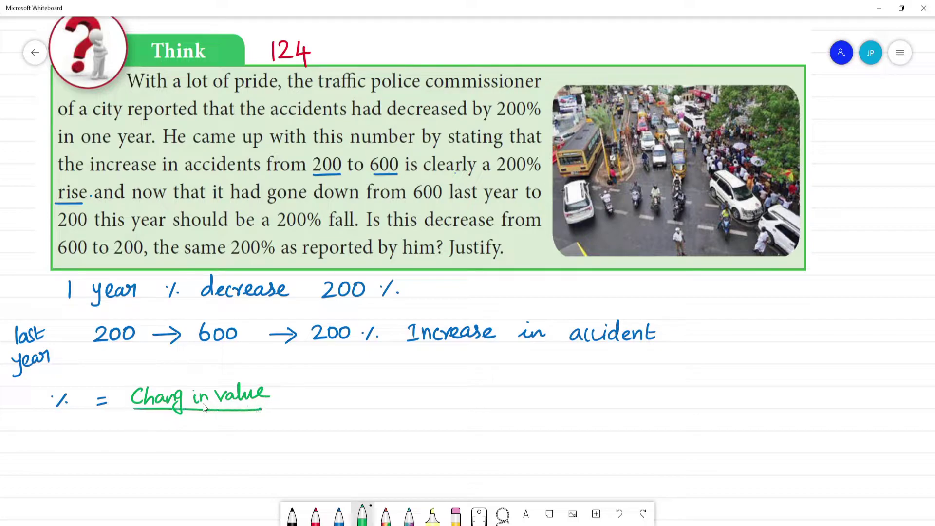
{"action": "mouse_move", "coordinate": [165, 428]}
{"action": "left_mouse_down"}
{"action": "mouse_move", "coordinate": [188, 450]}
{"action": "mouse_move", "coordinate": [200, 429]}
{"action": "mouse_move", "coordinate": [217, 428]}
{"action": "left_mouse_up"}
{"action": "mouse_move", "coordinate": [222, 411]}
{"action": "left_mouse_down"}
{"action": "mouse_move", "coordinate": [242, 430]}
{"action": "mouse_move", "coordinate": [277, 426]}
{"action": "left_mouse_up"}
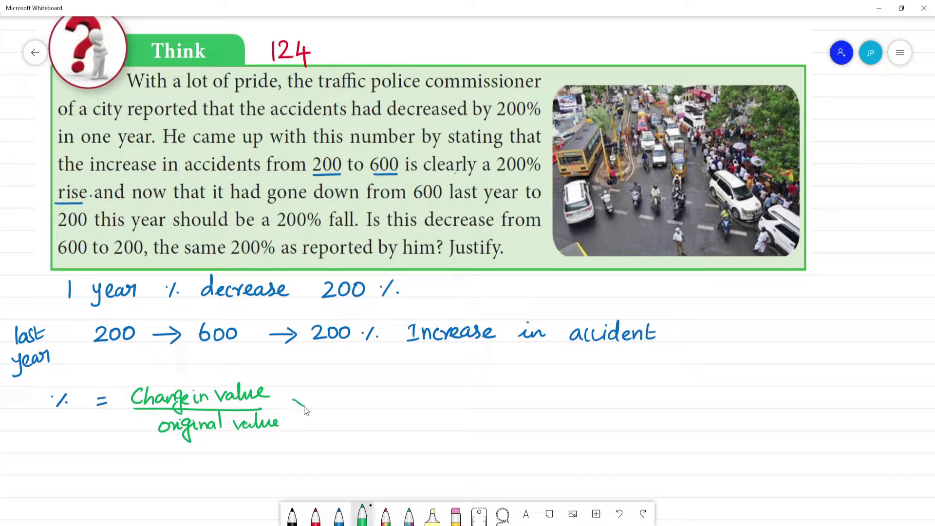
{"action": "left_click_drag", "start_coordinate": [326, 405], "coordinate": [334, 400]}
In blue ink, substitute the values as (600−200)/200 × 100.
{"action": "left_click", "coordinate": [339, 514]}
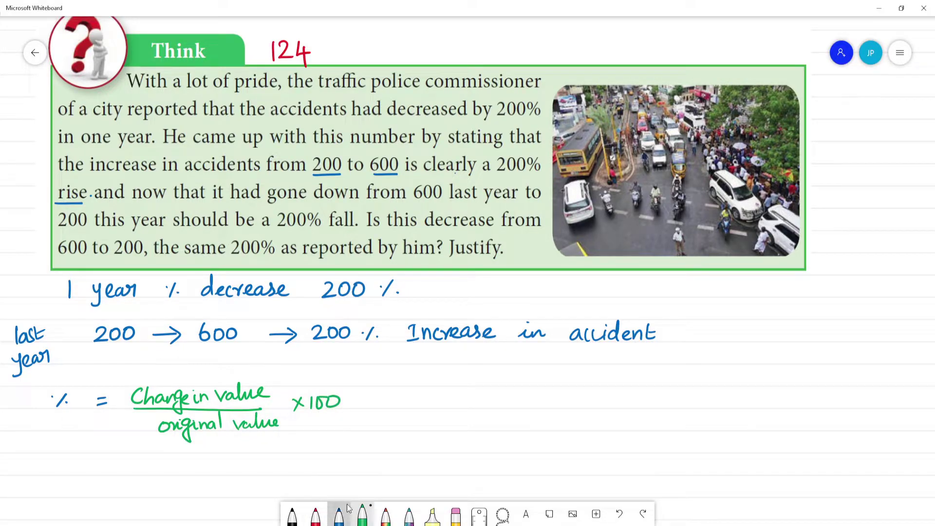
{"action": "mouse_move", "coordinate": [438, 387]}
{"action": "left_mouse_down"}
{"action": "mouse_move", "coordinate": [440, 405]}
{"action": "mouse_move", "coordinate": [467, 391]}
{"action": "left_mouse_up"}
{"action": "left_click", "coordinate": [481, 397]}
{"action": "left_click_drag", "start_coordinate": [531, 389], "coordinate": [529, 389]}
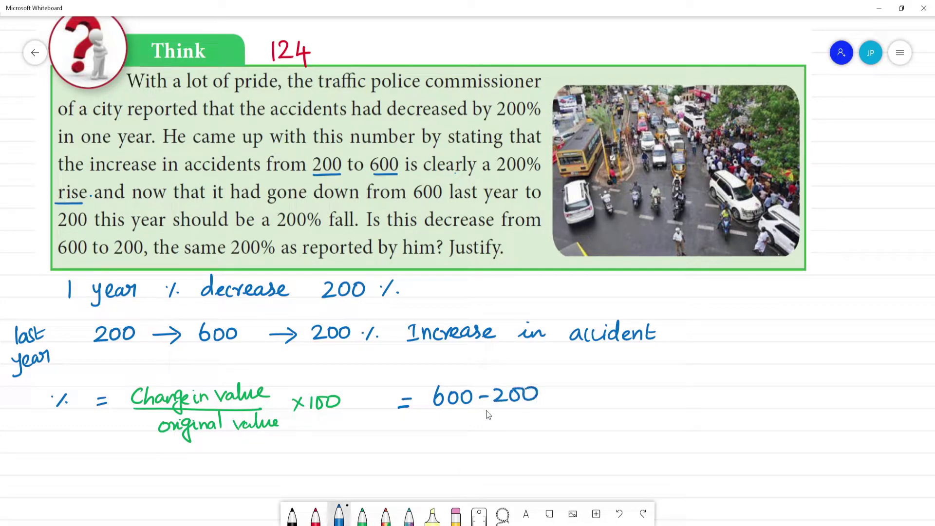
{"action": "left_click_drag", "start_coordinate": [434, 412], "coordinate": [539, 402]}
{"action": "left_click_drag", "start_coordinate": [489, 422], "coordinate": [491, 421]}
{"action": "left_click_drag", "start_coordinate": [553, 405], "coordinate": [558, 410]}
{"action": "left_click_drag", "start_coordinate": [558, 394], "coordinate": [548, 411]}
{"action": "mouse_move", "coordinate": [571, 394]}
{"action": "left_mouse_down"}
{"action": "mouse_move", "coordinate": [570, 410]}
{"action": "mouse_move", "coordinate": [595, 396]}
{"action": "left_mouse_up"}
Simplify to 400/200 × 100, cancelling the zeros and reducing 4 over 2 to 2.
{"action": "left_click_drag", "start_coordinate": [681, 394], "coordinate": [696, 406]}
{"action": "mouse_move", "coordinate": [688, 391]}
{"action": "left_mouse_down"}
{"action": "mouse_move", "coordinate": [694, 409]}
{"action": "mouse_move", "coordinate": [720, 394]}
{"action": "left_mouse_up"}
{"action": "mouse_move", "coordinate": [672, 414]}
{"action": "left_mouse_down"}
{"action": "mouse_move", "coordinate": [729, 408]}
{"action": "mouse_move", "coordinate": [693, 430]}
{"action": "mouse_move", "coordinate": [719, 420]}
{"action": "left_mouse_up"}
{"action": "left_click_drag", "start_coordinate": [749, 396], "coordinate": [743, 407]}
{"action": "mouse_move", "coordinate": [761, 396]}
{"action": "left_mouse_down"}
{"action": "mouse_move", "coordinate": [761, 409]}
{"action": "mouse_move", "coordinate": [787, 408]}
{"action": "left_mouse_up"}
{"action": "left_click_drag", "start_coordinate": [733, 411], "coordinate": [720, 436]}
{"action": "left_click_drag", "start_coordinate": [713, 413], "coordinate": [698, 437]}
{"action": "left_click_drag", "start_coordinate": [799, 384], "coordinate": [779, 413]}
{"action": "left_click_drag", "start_coordinate": [782, 387], "coordinate": [767, 411]}
{"action": "left_click_drag", "start_coordinate": [695, 414], "coordinate": [681, 439]}
{"action": "left_click_drag", "start_coordinate": [697, 385], "coordinate": [685, 402]}
{"action": "left_click_drag", "start_coordinate": [681, 366], "coordinate": [700, 377]}
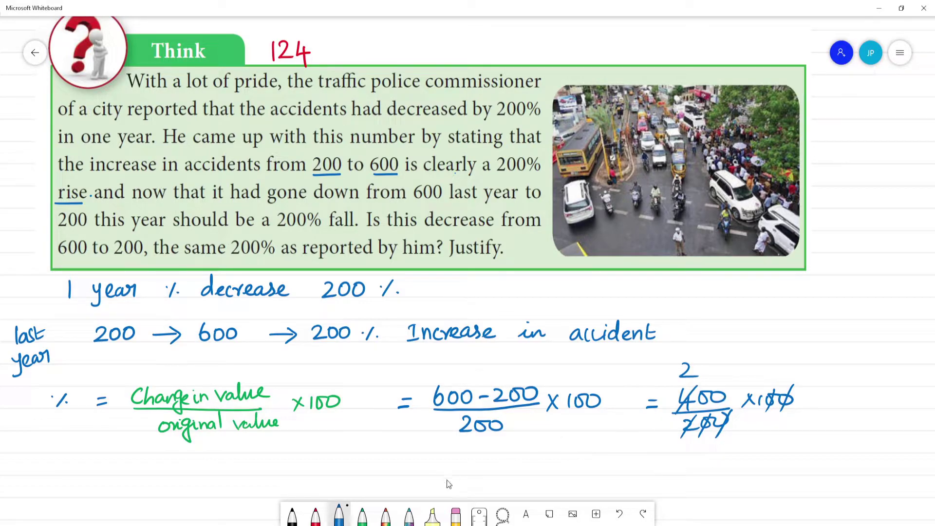
Write the result '= 200 %' and move the board up to make room below.
{"action": "left_click_drag", "start_coordinate": [879, 396], "coordinate": [876, 397]}
{"action": "left_click_drag", "start_coordinate": [909, 394], "coordinate": [902, 407]}
{"action": "left_click", "coordinate": [897, 397]}
{"action": "left_click", "coordinate": [908, 406]}
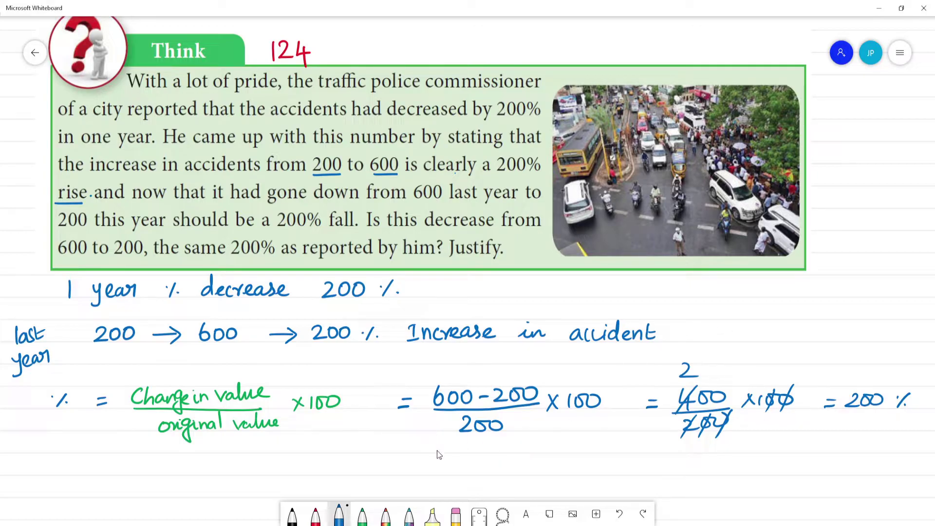
{"action": "left_click_drag", "start_coordinate": [438, 454], "coordinate": [467, 376]}
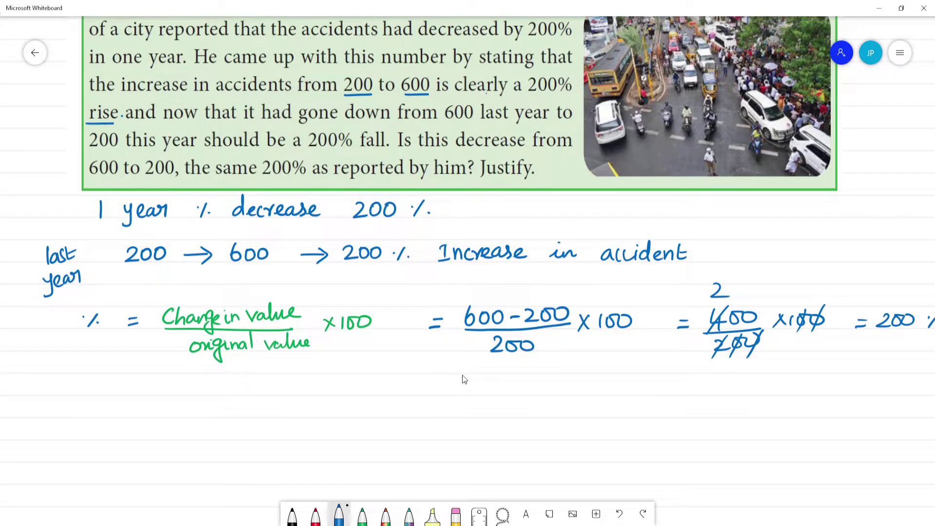
Circle 'last year', draw an up-arrow over the 200% result, and write 'This Year' in green.
{"action": "mouse_move", "coordinate": [77, 233]}
{"action": "left_mouse_down"}
{"action": "mouse_move", "coordinate": [29, 275]}
{"action": "mouse_move", "coordinate": [65, 300]}
{"action": "mouse_move", "coordinate": [85, 259]}
{"action": "mouse_move", "coordinate": [77, 235]}
{"action": "left_mouse_up"}
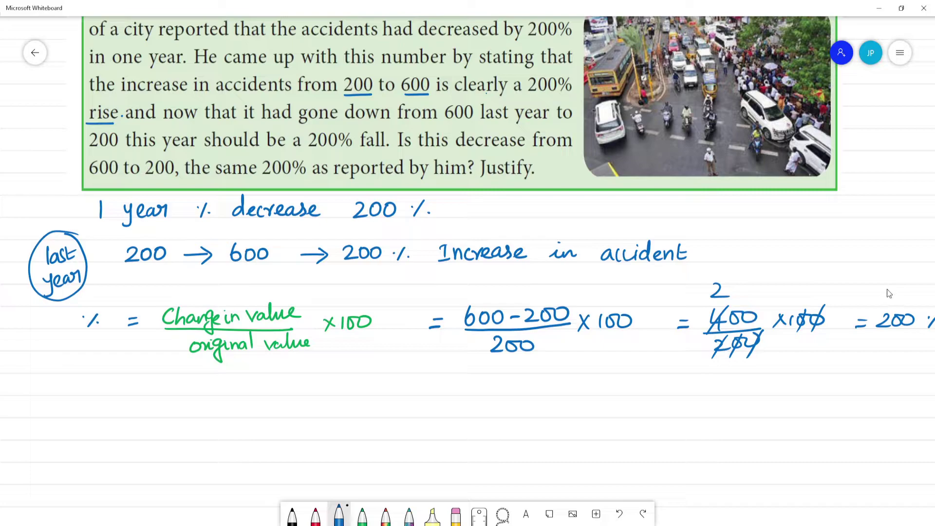
{"action": "left_click_drag", "start_coordinate": [880, 294], "coordinate": [905, 295]}
{"action": "left_click", "coordinate": [362, 513]}
{"action": "left_click_drag", "start_coordinate": [35, 379], "coordinate": [46, 397]}
{"action": "left_click_drag", "start_coordinate": [48, 384], "coordinate": [110, 385]}
Underline this year's figures in the problem, then write '600 → 200 decrease' in blue.
{"action": "left_click", "coordinate": [338, 518]}
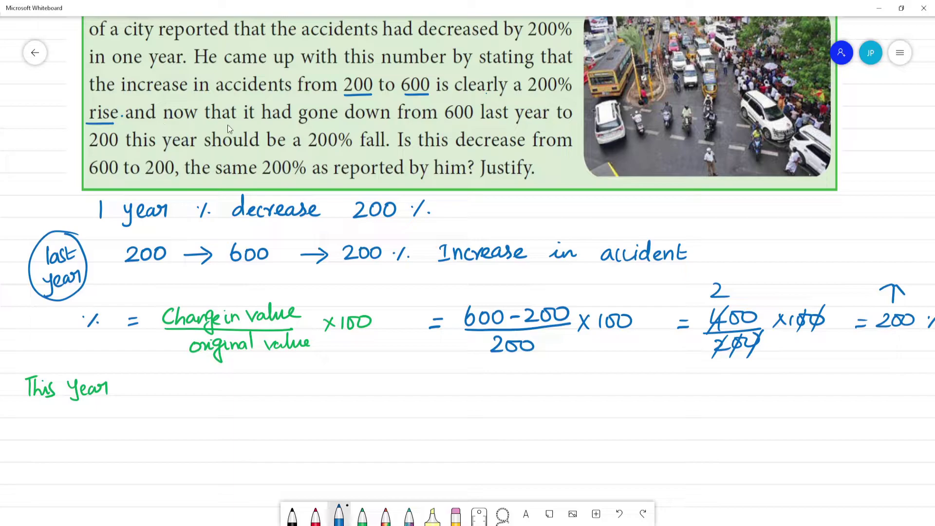
{"action": "left_click_drag", "start_coordinate": [334, 127], "coordinate": [341, 126]}
{"action": "left_click_drag", "start_coordinate": [398, 126], "coordinate": [475, 123]}
{"action": "mouse_move", "coordinate": [128, 402]}
{"action": "left_mouse_down"}
{"action": "mouse_move", "coordinate": [122, 414]}
{"action": "mouse_move", "coordinate": [153, 408]}
{"action": "left_mouse_up"}
{"action": "mouse_move", "coordinate": [176, 418]}
{"action": "left_mouse_down"}
{"action": "mouse_move", "coordinate": [203, 418]}
{"action": "mouse_move", "coordinate": [191, 427]}
{"action": "left_mouse_up"}
{"action": "mouse_move", "coordinate": [220, 408]}
{"action": "left_mouse_down"}
{"action": "mouse_move", "coordinate": [235, 418]}
{"action": "mouse_move", "coordinate": [259, 406]}
{"action": "mouse_move", "coordinate": [331, 418]}
{"action": "left_mouse_up"}
{"action": "mouse_move", "coordinate": [342, 408]}
{"action": "left_mouse_down"}
{"action": "mouse_move", "coordinate": [345, 417]}
{"action": "mouse_move", "coordinate": [364, 407]}
{"action": "mouse_move", "coordinate": [401, 415]}
{"action": "left_mouse_up"}
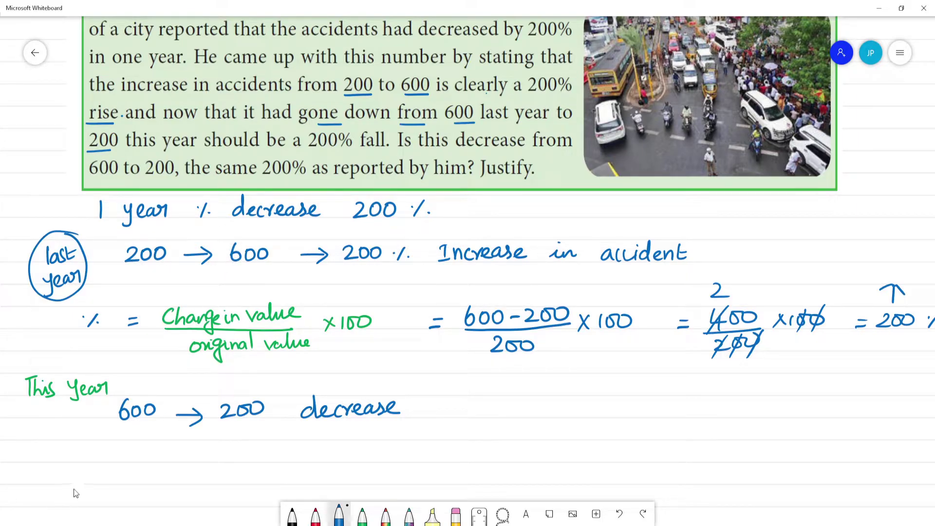
{"action": "left_click", "coordinate": [362, 515]}
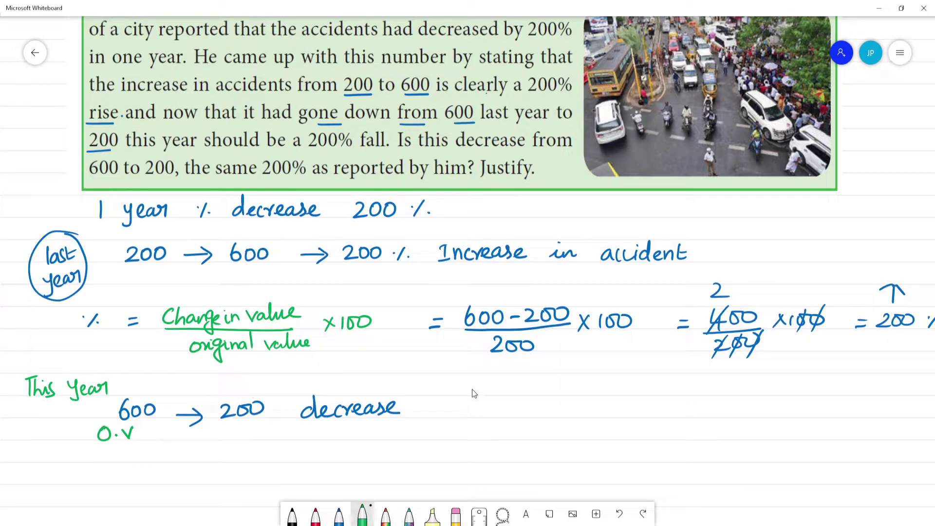
{"action": "scroll", "coordinate": [487, 375], "scroll_direction": "down", "scroll_amount": 3}
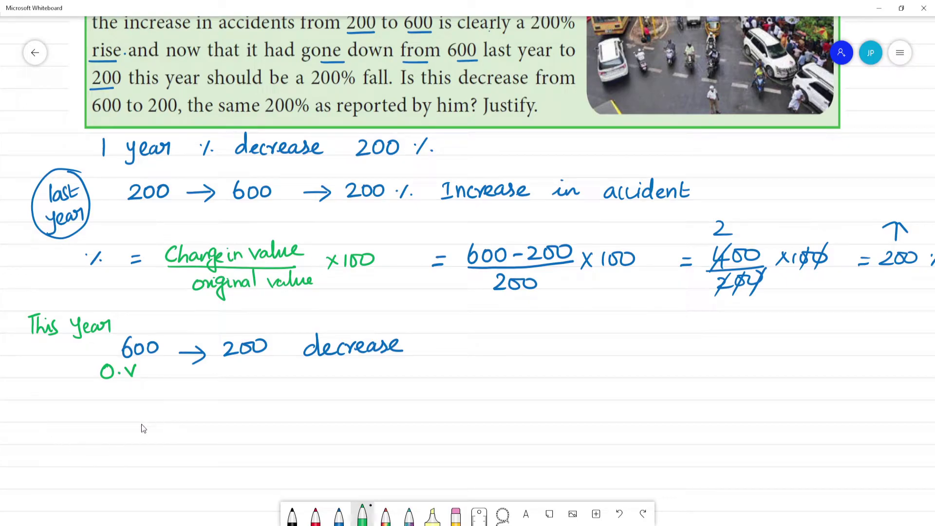
In blue ink, write '% = (600−200)/600' for this year's change.
{"action": "left_click", "coordinate": [339, 514]}
{"action": "left_click", "coordinate": [59, 411]}
{"action": "left_click_drag", "start_coordinate": [74, 409], "coordinate": [63, 425]}
{"action": "left_click", "coordinate": [76, 417]}
{"action": "mouse_move", "coordinate": [135, 418]}
{"action": "left_mouse_down"}
{"action": "mouse_move", "coordinate": [125, 417]}
{"action": "mouse_move", "coordinate": [167, 413]}
{"action": "left_mouse_up"}
{"action": "mouse_move", "coordinate": [179, 410]}
{"action": "left_mouse_down"}
{"action": "mouse_move", "coordinate": [174, 422]}
{"action": "mouse_move", "coordinate": [179, 411]}
{"action": "left_mouse_up"}
{"action": "mouse_move", "coordinate": [193, 407]}
{"action": "left_mouse_down"}
{"action": "mouse_move", "coordinate": [220, 417]}
{"action": "mouse_move", "coordinate": [269, 408]}
{"action": "left_mouse_up"}
{"action": "left_click_drag", "start_coordinate": [156, 428], "coordinate": [274, 425]}
{"action": "left_click", "coordinate": [193, 433]}
{"action": "mouse_move", "coordinate": [194, 434]}
{"action": "left_mouse_down"}
{"action": "mouse_move", "coordinate": [191, 446]}
{"action": "mouse_move", "coordinate": [210, 442]}
{"action": "left_mouse_up"}
{"action": "left_click_drag", "start_coordinate": [219, 437], "coordinate": [226, 441]}
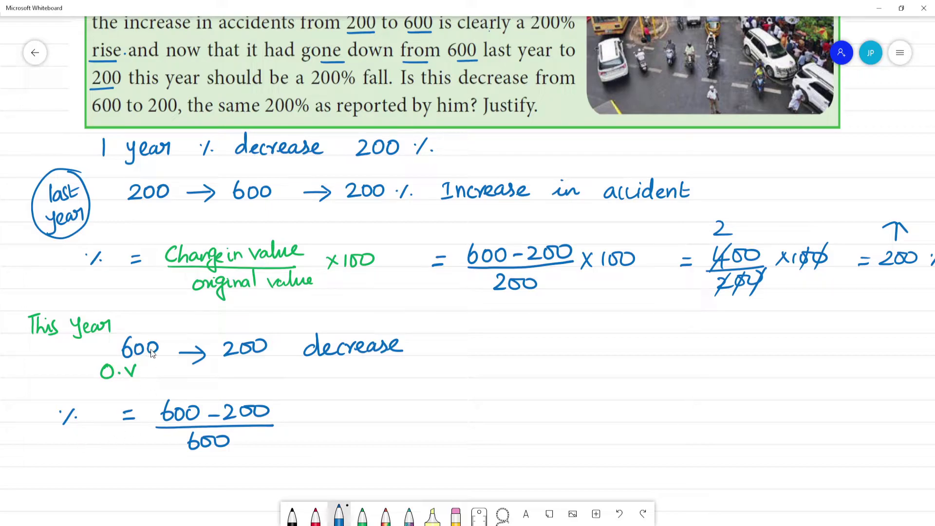
Multiply the fraction by 100 and rewrite it as 400/600 × 100.
{"action": "left_click", "coordinate": [339, 515]}
{"action": "left_click", "coordinate": [320, 419]}
{"action": "left_click_drag", "start_coordinate": [315, 410], "coordinate": [329, 410]}
{"action": "left_click_drag", "start_coordinate": [315, 420], "coordinate": [380, 415]}
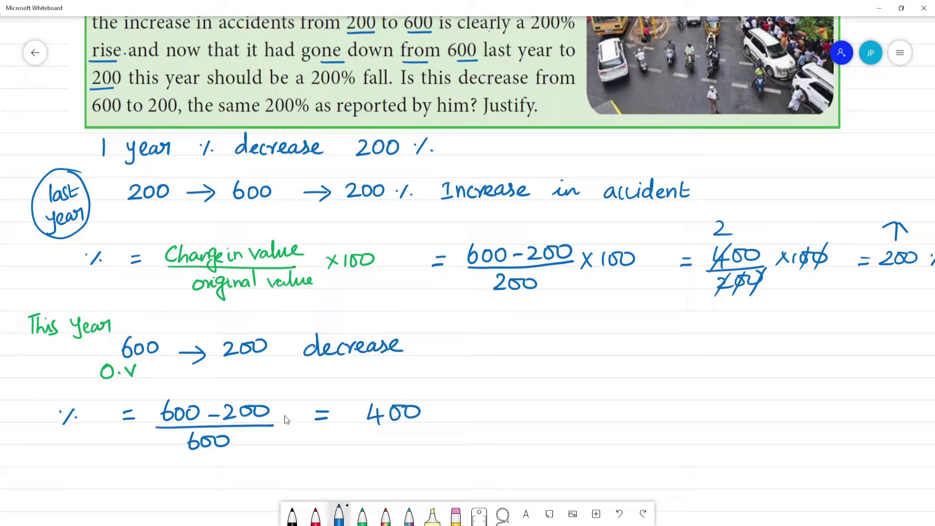
{"action": "left_click_drag", "start_coordinate": [281, 412], "coordinate": [272, 429]}
{"action": "mouse_move", "coordinate": [285, 411]}
{"action": "left_mouse_down"}
{"action": "mouse_move", "coordinate": [285, 423]}
{"action": "mouse_move", "coordinate": [291, 412]}
{"action": "left_mouse_up"}
{"action": "left_click_drag", "start_coordinate": [301, 412], "coordinate": [297, 420]}
{"action": "left_click_drag", "start_coordinate": [362, 424], "coordinate": [430, 424]}
{"action": "mouse_move", "coordinate": [387, 430]}
{"action": "left_mouse_down"}
{"action": "mouse_move", "coordinate": [389, 445]}
{"action": "mouse_move", "coordinate": [461, 421]}
{"action": "left_mouse_up"}
Cancel the zeros and reduce 4/6 to 2/3, giving = 200/3.
{"action": "left_click_drag", "start_coordinate": [506, 423], "coordinate": [501, 414]}
{"action": "mouse_move", "coordinate": [417, 428]}
{"action": "left_mouse_down"}
{"action": "mouse_move", "coordinate": [406, 456]}
{"action": "mouse_move", "coordinate": [393, 459]}
{"action": "left_mouse_up"}
{"action": "left_click_drag", "start_coordinate": [508, 406], "coordinate": [486, 432]}
{"action": "mouse_move", "coordinate": [389, 435]}
{"action": "left_mouse_down"}
{"action": "mouse_move", "coordinate": [380, 462]}
{"action": "mouse_move", "coordinate": [354, 469]}
{"action": "left_mouse_up"}
{"action": "left_click_drag", "start_coordinate": [383, 400], "coordinate": [369, 427]}
{"action": "left_click_drag", "start_coordinate": [372, 383], "coordinate": [383, 394]}
{"action": "left_click_drag", "start_coordinate": [547, 412], "coordinate": [558, 412]}
{"action": "mouse_move", "coordinate": [591, 408]}
{"action": "left_mouse_down"}
{"action": "mouse_move", "coordinate": [622, 418]}
{"action": "mouse_move", "coordinate": [598, 451]}
{"action": "left_mouse_up"}
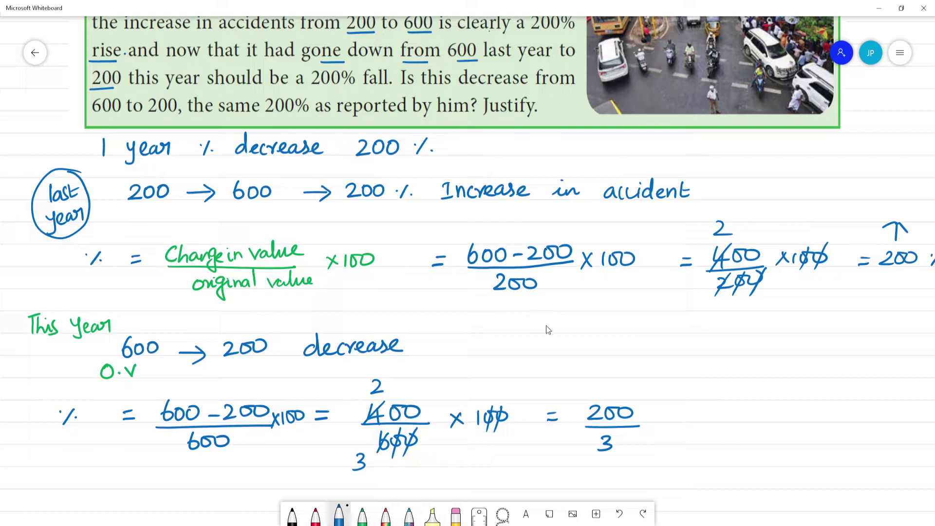
{"action": "left_click_drag", "start_coordinate": [748, 382], "coordinate": [653, 353]}
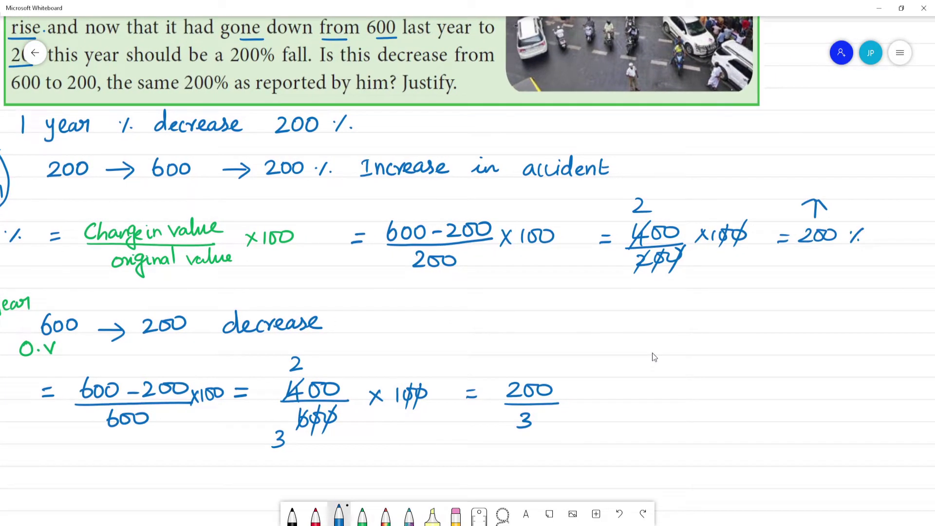
Erase the stray mark beside the working.
{"action": "left_click", "coordinate": [455, 515]}
{"action": "left_click", "coordinate": [559, 318]}
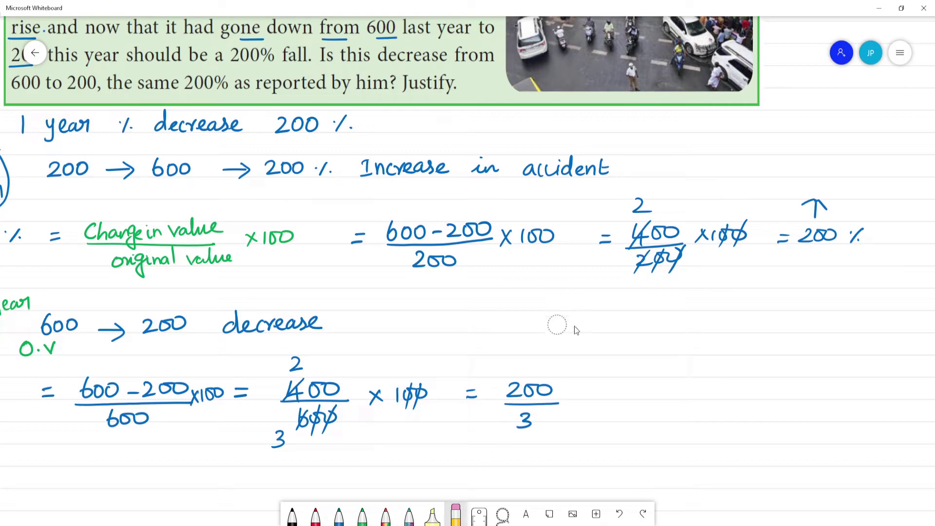
{"action": "left_click", "coordinate": [339, 516]}
Long-divide 200 by 3 at the side to get the quotient 66.67.
{"action": "mouse_move", "coordinate": [755, 342]}
{"action": "left_mouse_down"}
{"action": "mouse_move", "coordinate": [761, 356]}
{"action": "mouse_move", "coordinate": [781, 351]}
{"action": "left_mouse_up"}
{"action": "mouse_move", "coordinate": [754, 334]}
{"action": "left_mouse_down"}
{"action": "mouse_move", "coordinate": [758, 371]}
{"action": "mouse_move", "coordinate": [798, 324]}
{"action": "left_mouse_up"}
{"action": "left_click_drag", "start_coordinate": [736, 343], "coordinate": [733, 361]}
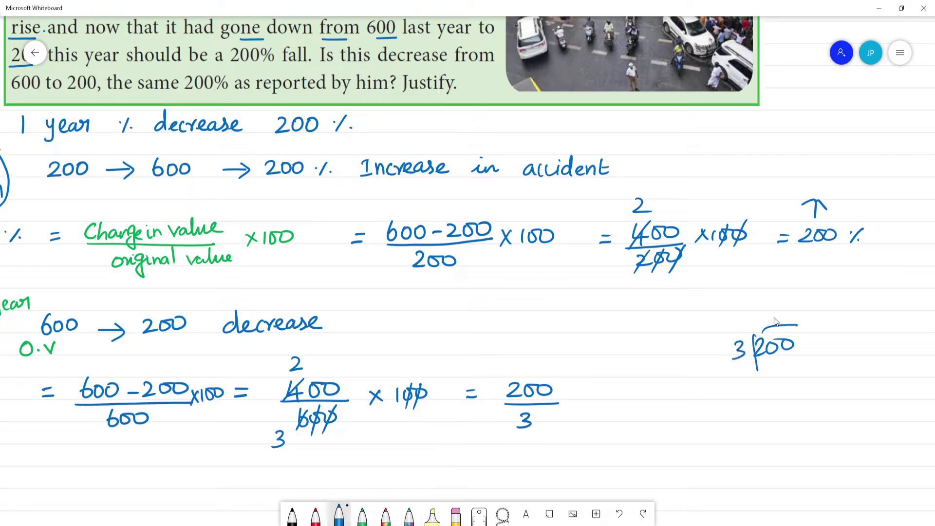
{"action": "left_click_drag", "start_coordinate": [766, 320], "coordinate": [769, 317]}
{"action": "left_click_drag", "start_coordinate": [777, 361], "coordinate": [778, 373]}
{"action": "left_click_drag", "start_coordinate": [786, 361], "coordinate": [804, 370]}
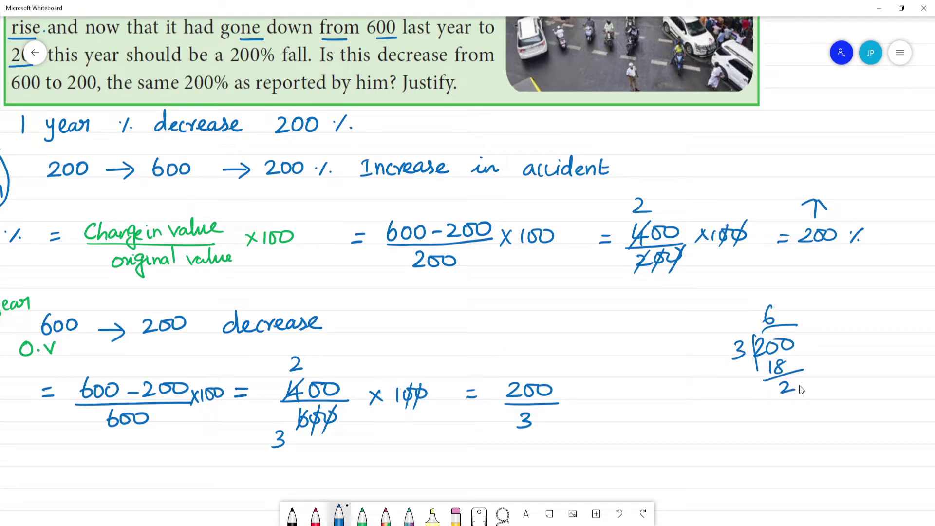
{"action": "left_click_drag", "start_coordinate": [800, 383], "coordinate": [805, 384]}
{"action": "left_click_drag", "start_coordinate": [784, 305], "coordinate": [787, 322]}
{"action": "left_click_drag", "start_coordinate": [802, 412], "coordinate": [801, 400]}
{"action": "left_click_drag", "start_coordinate": [788, 416], "coordinate": [819, 408]}
{"action": "left_click", "coordinate": [797, 321]}
{"action": "mouse_move", "coordinate": [812, 307]}
{"action": "left_mouse_down"}
{"action": "mouse_move", "coordinate": [805, 322]}
{"action": "mouse_move", "coordinate": [822, 324]}
{"action": "left_mouse_up"}
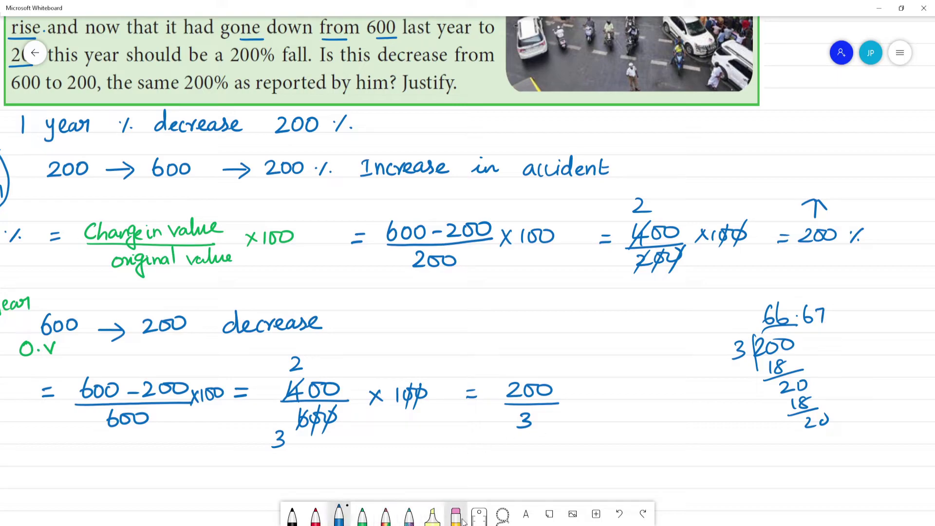
Write '= 66.67 %' after 200/3 and '66 2/3 %' beneath it.
{"action": "left_click", "coordinate": [339, 515]}
{"action": "left_click", "coordinate": [591, 393]}
{"action": "left_click_drag", "start_coordinate": [583, 392], "coordinate": [594, 391]}
{"action": "left_click_drag", "start_coordinate": [584, 398], "coordinate": [626, 389]}
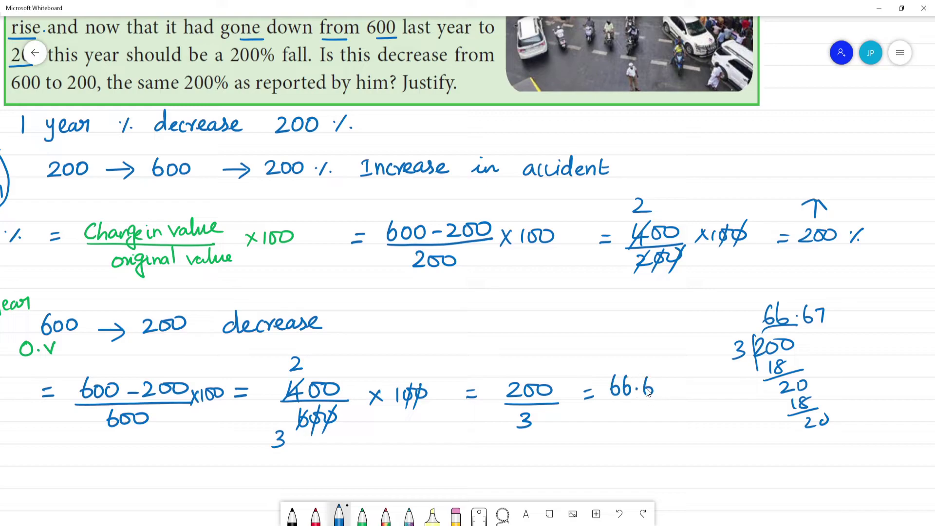
{"action": "left_click", "coordinate": [675, 389]}
{"action": "left_click_drag", "start_coordinate": [682, 383], "coordinate": [678, 395]}
{"action": "left_click", "coordinate": [692, 390]}
{"action": "left_click_drag", "start_coordinate": [607, 431], "coordinate": [608, 441]}
{"action": "mouse_move", "coordinate": [620, 428]}
{"action": "left_mouse_down"}
{"action": "mouse_move", "coordinate": [650, 431]}
{"action": "mouse_move", "coordinate": [640, 439]}
{"action": "mouse_move", "coordinate": [642, 461]}
{"action": "left_mouse_up"}
{"action": "left_click", "coordinate": [675, 435]}
{"action": "left_click_drag", "start_coordinate": [683, 431], "coordinate": [678, 443]}
{"action": "left_click", "coordinate": [687, 438]}
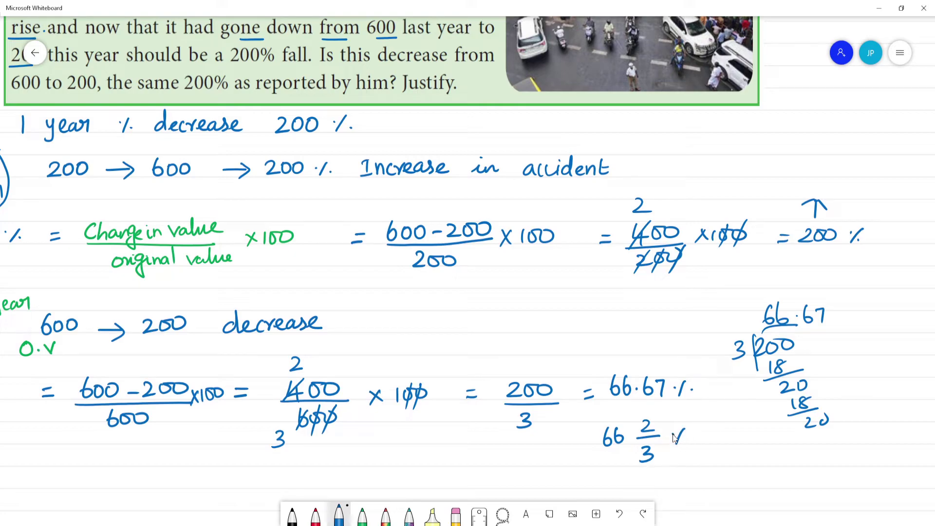
Erase the long-division working on the right with an enlarged eraser.
{"action": "left_click", "coordinate": [457, 520]}
{"action": "left_click_drag", "start_coordinate": [828, 418], "coordinate": [825, 421]}
{"action": "mouse_move", "coordinate": [825, 316]}
{"action": "left_mouse_down"}
{"action": "mouse_move", "coordinate": [810, 318]}
{"action": "mouse_move", "coordinate": [823, 313]}
{"action": "left_mouse_up"}
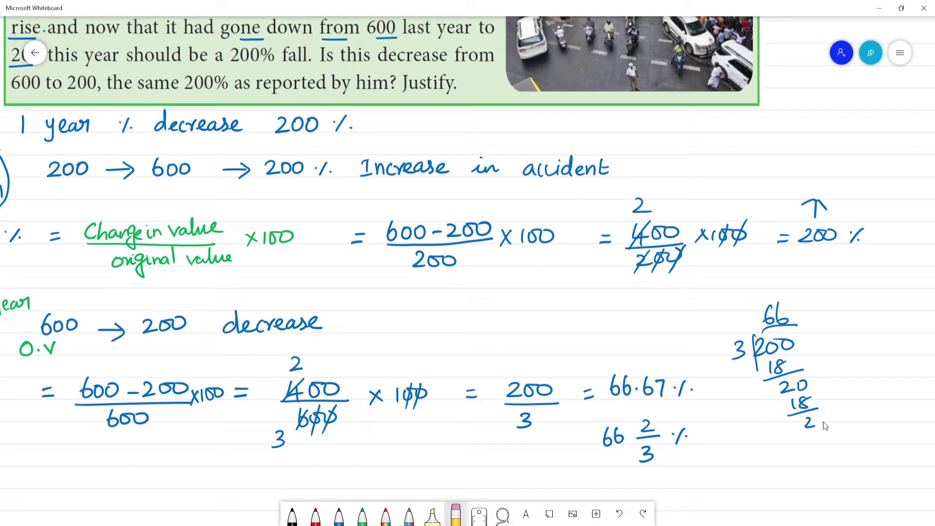
{"action": "left_click", "coordinate": [456, 515]}
{"action": "left_click_drag", "start_coordinate": [487, 490], "coordinate": [507, 490]}
{"action": "mouse_move", "coordinate": [786, 319]}
{"action": "left_mouse_down"}
{"action": "mouse_move", "coordinate": [751, 382]}
{"action": "mouse_move", "coordinate": [763, 327]}
{"action": "mouse_move", "coordinate": [818, 411]}
{"action": "left_mouse_up"}
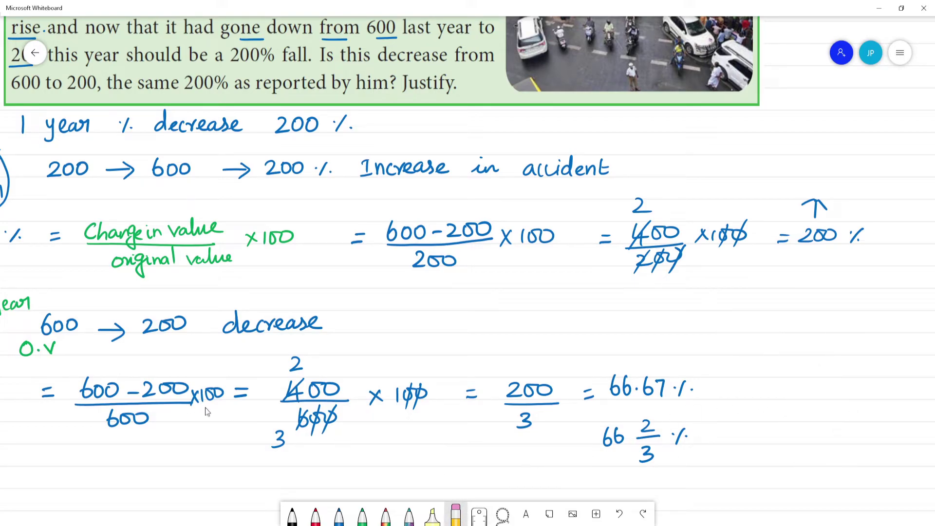
Label the 66 2/3 % result '(Decrease)' in green.
{"action": "left_click", "coordinate": [369, 519]}
{"action": "mouse_move", "coordinate": [723, 422]}
{"action": "left_mouse_down"}
{"action": "mouse_move", "coordinate": [721, 442]}
{"action": "mouse_move", "coordinate": [741, 420]}
{"action": "mouse_move", "coordinate": [735, 435]}
{"action": "mouse_move", "coordinate": [780, 421]}
{"action": "mouse_move", "coordinate": [824, 424]}
{"action": "left_mouse_up"}
{"action": "left_click_drag", "start_coordinate": [828, 410], "coordinate": [830, 434]}
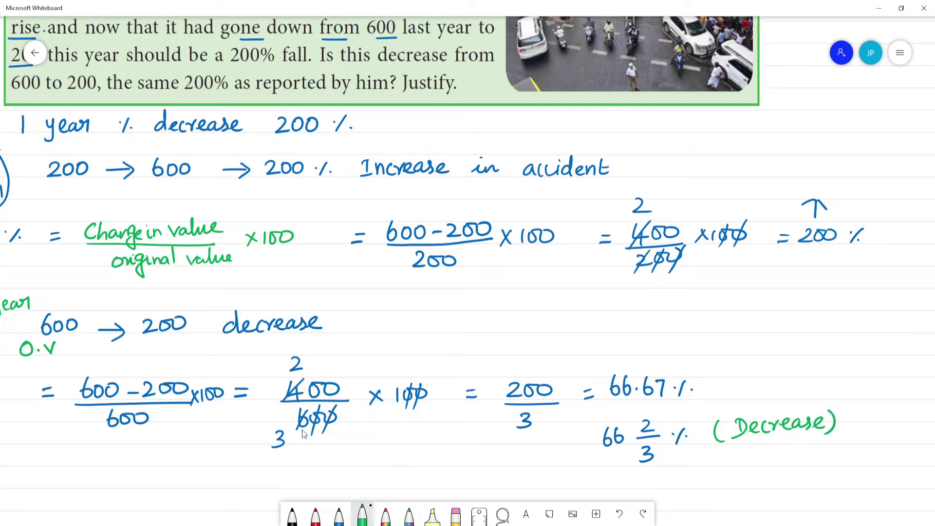
Pan back to the question and circle '200% fall' with the red pen.
{"action": "scroll", "coordinate": [486, 365], "scroll_direction": "up", "scroll_amount": 3}
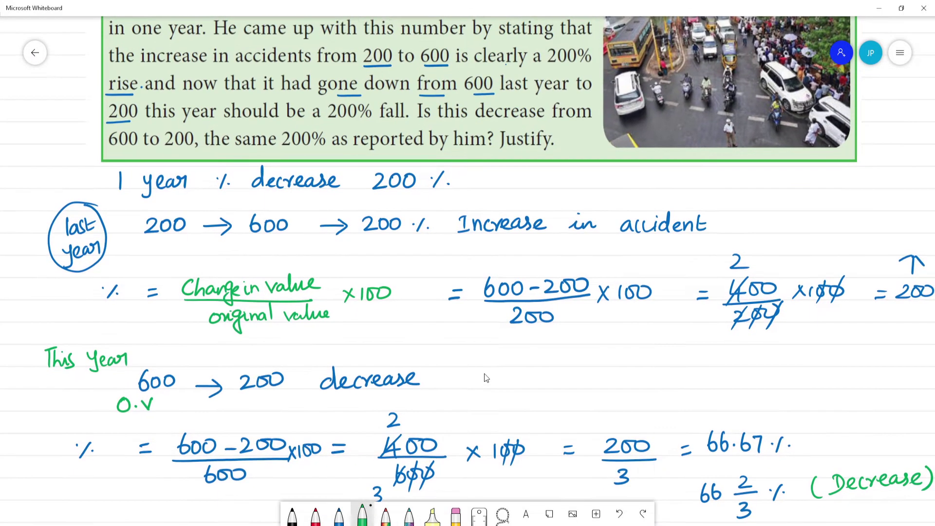
{"action": "scroll", "coordinate": [486, 368], "scroll_direction": "left", "scroll_amount": 2}
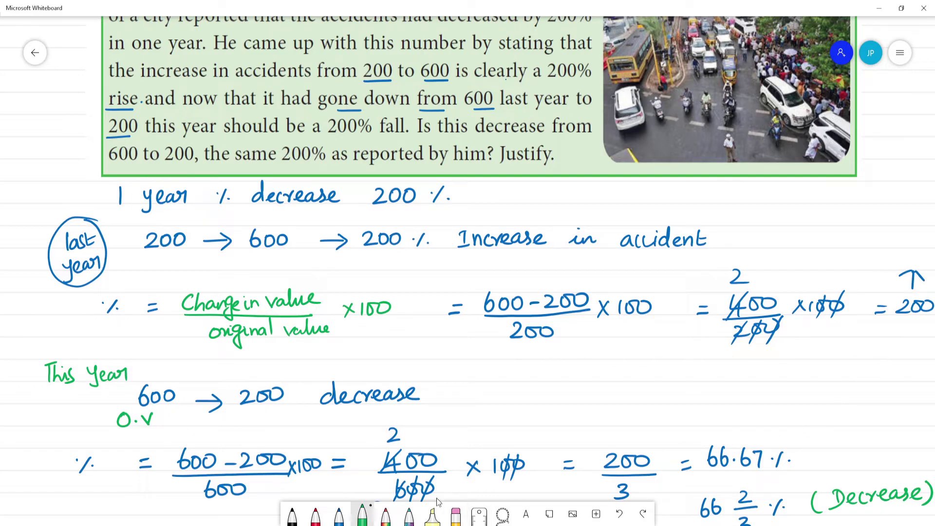
{"action": "scroll", "coordinate": [46, 432], "scroll_direction": "down", "scroll_amount": 1}
{"action": "scroll", "coordinate": [45, 432], "scroll_direction": "right", "scroll_amount": 1}
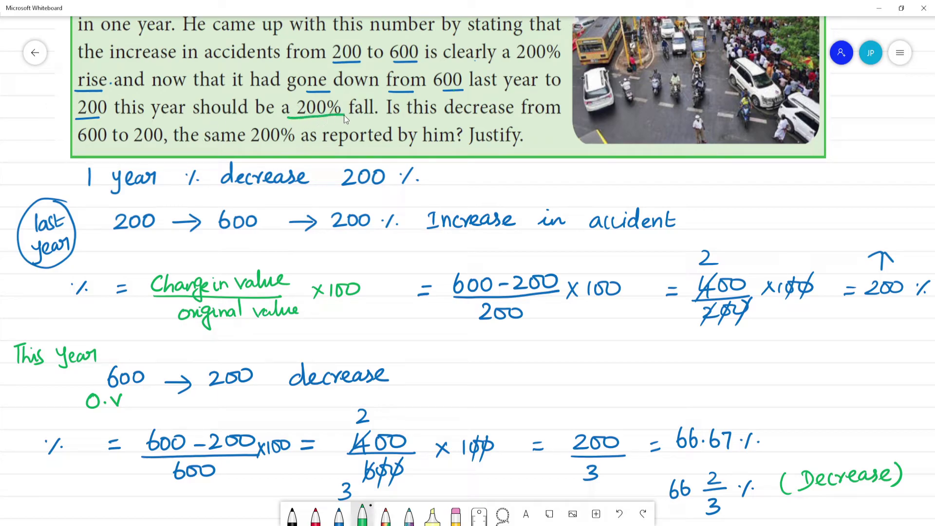
{"action": "left_click", "coordinate": [315, 515]}
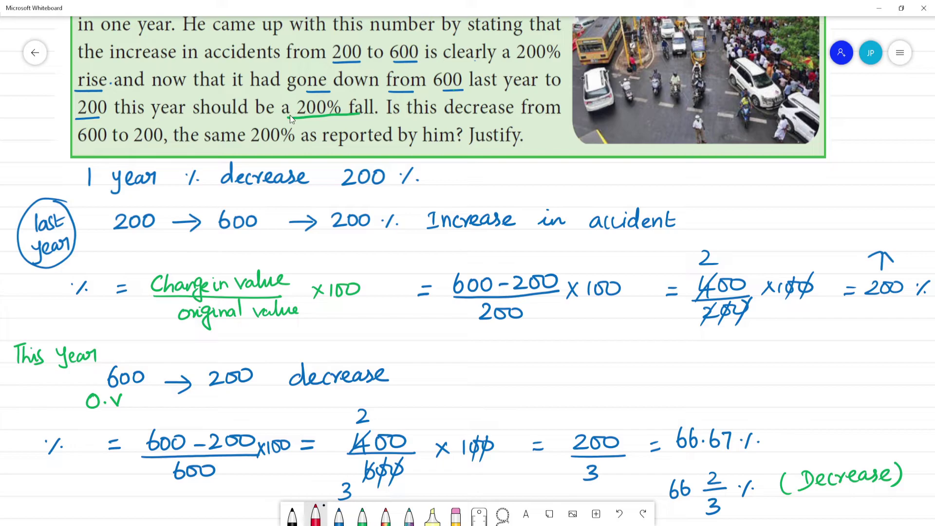
{"action": "mouse_move", "coordinate": [380, 101]}
{"action": "left_mouse_down"}
{"action": "mouse_move", "coordinate": [324, 98]}
{"action": "mouse_move", "coordinate": [298, 118]}
{"action": "left_mouse_up"}
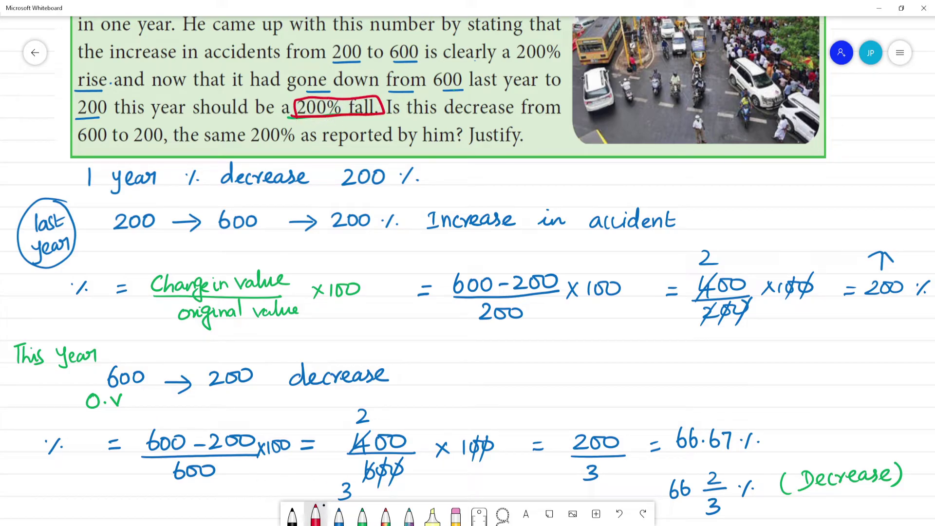
{"action": "scroll", "coordinate": [485, 390], "scroll_direction": "down", "scroll_amount": 1}
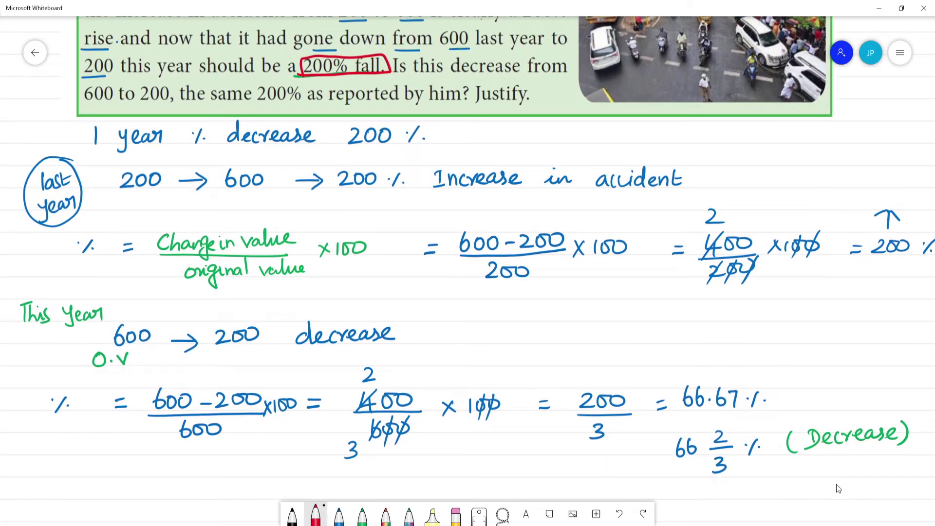
Draw a red arrow from the circled 200% fall and write '66.67 % fall' at its tip.
{"action": "left_click_drag", "start_coordinate": [390, 69], "coordinate": [504, 125]}
{"action": "left_click", "coordinate": [547, 130]}
{"action": "mouse_move", "coordinate": [558, 115]}
{"action": "left_mouse_down"}
{"action": "mouse_move", "coordinate": [556, 130]}
{"action": "mouse_move", "coordinate": [583, 125]}
{"action": "left_mouse_up"}
{"action": "left_click_drag", "start_coordinate": [594, 116], "coordinate": [585, 131]}
{"action": "left_click", "coordinate": [596, 126]}
{"action": "mouse_move", "coordinate": [640, 118]}
{"action": "left_mouse_down"}
{"action": "mouse_move", "coordinate": [627, 136]}
{"action": "mouse_move", "coordinate": [634, 128]}
{"action": "left_mouse_up"}
{"action": "mouse_move", "coordinate": [637, 125]}
{"action": "left_mouse_down"}
{"action": "mouse_move", "coordinate": [632, 136]}
{"action": "mouse_move", "coordinate": [644, 138]}
{"action": "left_mouse_up"}
{"action": "mouse_move", "coordinate": [649, 115]}
{"action": "left_mouse_down"}
{"action": "mouse_move", "coordinate": [648, 132]}
{"action": "mouse_move", "coordinate": [656, 131]}
{"action": "left_mouse_up"}
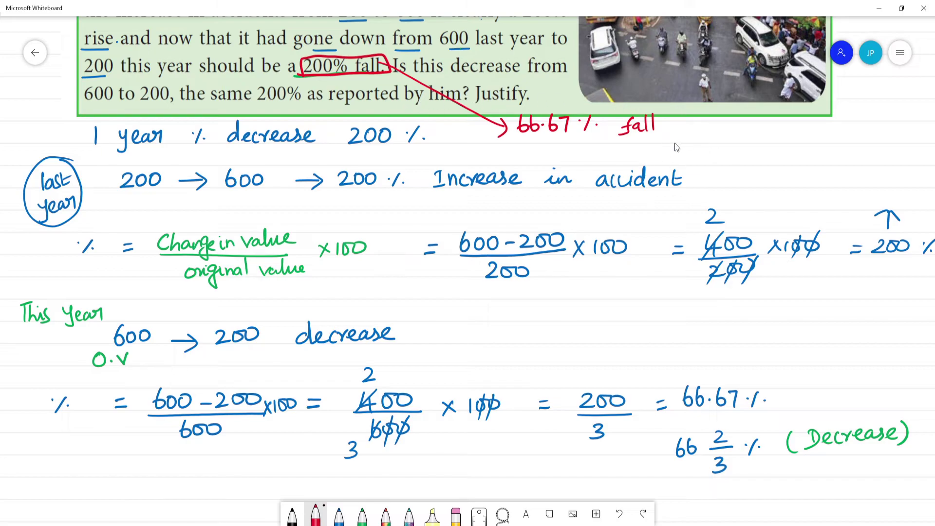
Write the answer 'NO it is not same' and bring empty space below into view.
{"action": "left_click_drag", "start_coordinate": [688, 135], "coordinate": [743, 144]}
{"action": "left_click_drag", "start_coordinate": [735, 135], "coordinate": [764, 149]}
{"action": "left_click_drag", "start_coordinate": [775, 133], "coordinate": [771, 148]}
{"action": "left_click_drag", "start_coordinate": [797, 132], "coordinate": [804, 142]}
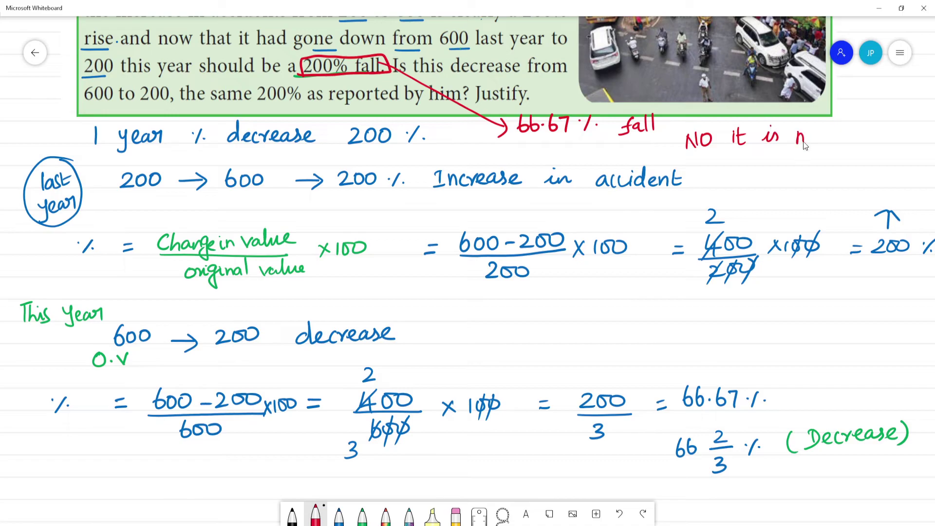
{"action": "mouse_move", "coordinate": [858, 132]}
{"action": "left_mouse_down"}
{"action": "mouse_move", "coordinate": [847, 142]}
{"action": "mouse_move", "coordinate": [899, 141]}
{"action": "left_mouse_up"}
{"action": "left_click_drag", "start_coordinate": [548, 472], "coordinate": [414, 406]}
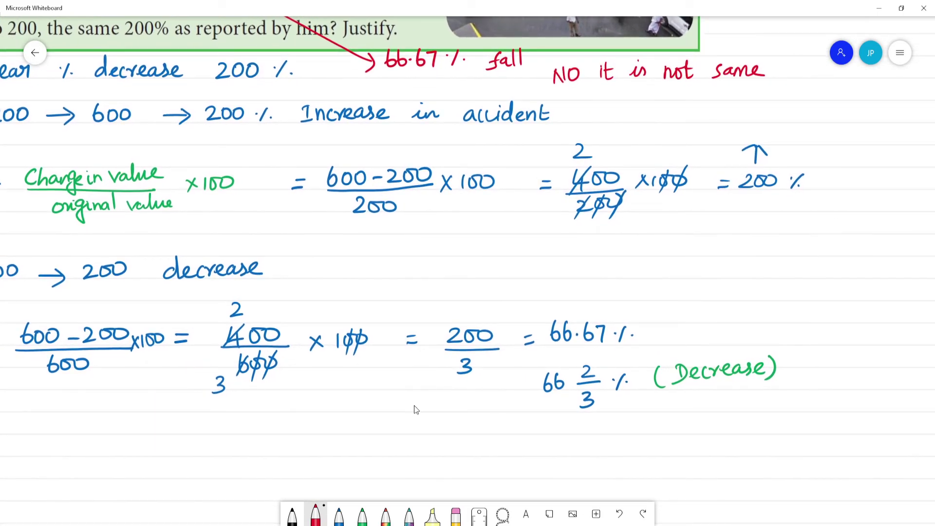
Write 'Policemen (200% decrease)' in red, then 'Actual 66.67 decrease' in green beneath it.
{"action": "mouse_move", "coordinate": [344, 418]}
{"action": "left_mouse_down"}
{"action": "mouse_move", "coordinate": [377, 435]}
{"action": "mouse_move", "coordinate": [519, 429]}
{"action": "left_mouse_up"}
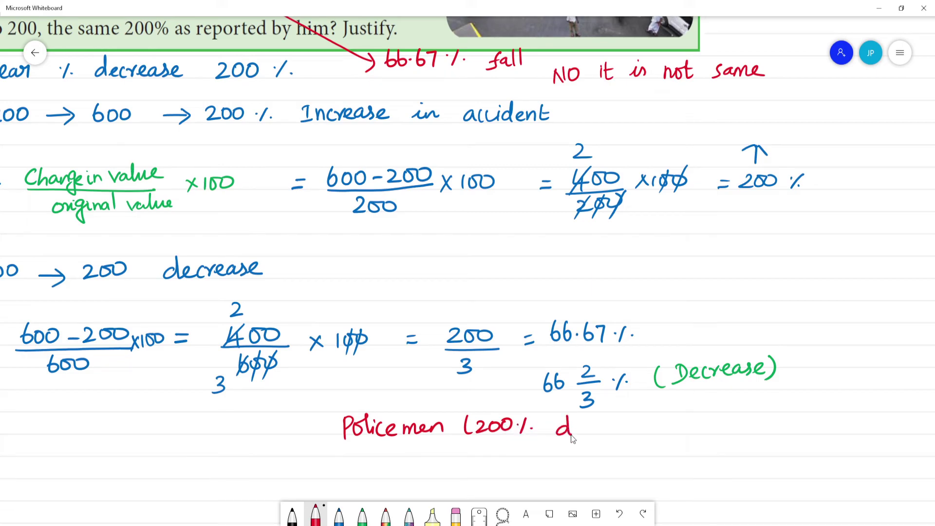
{"action": "left_click_drag", "start_coordinate": [596, 431], "coordinate": [662, 431]}
{"action": "left_click", "coordinate": [362, 515]}
{"action": "left_click_drag", "start_coordinate": [373, 455], "coordinate": [365, 471]}
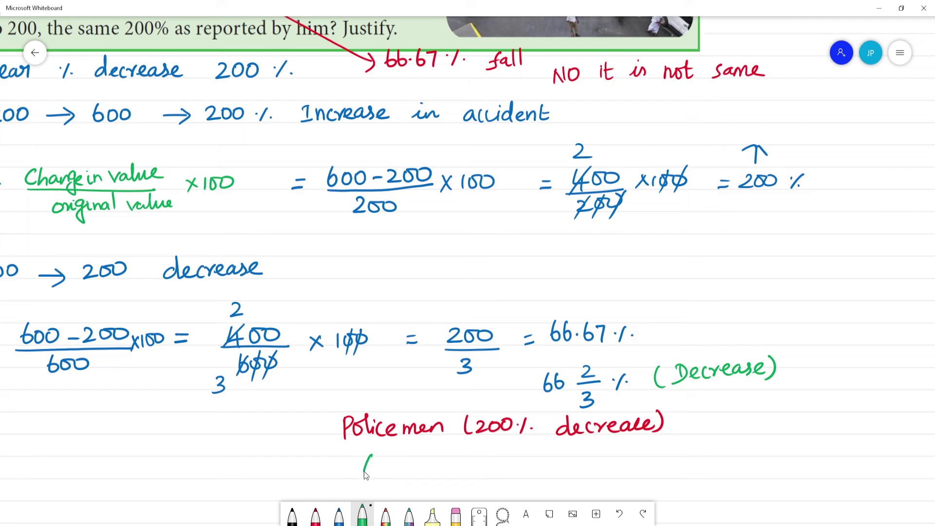
{"action": "mouse_move", "coordinate": [440, 448]}
{"action": "left_mouse_down"}
{"action": "mouse_move", "coordinate": [439, 470]}
{"action": "mouse_move", "coordinate": [507, 458]}
{"action": "mouse_move", "coordinate": [600, 471]}
{"action": "mouse_move", "coordinate": [657, 459]}
{"action": "left_mouse_up"}
{"action": "left_click", "coordinate": [501, 468]}
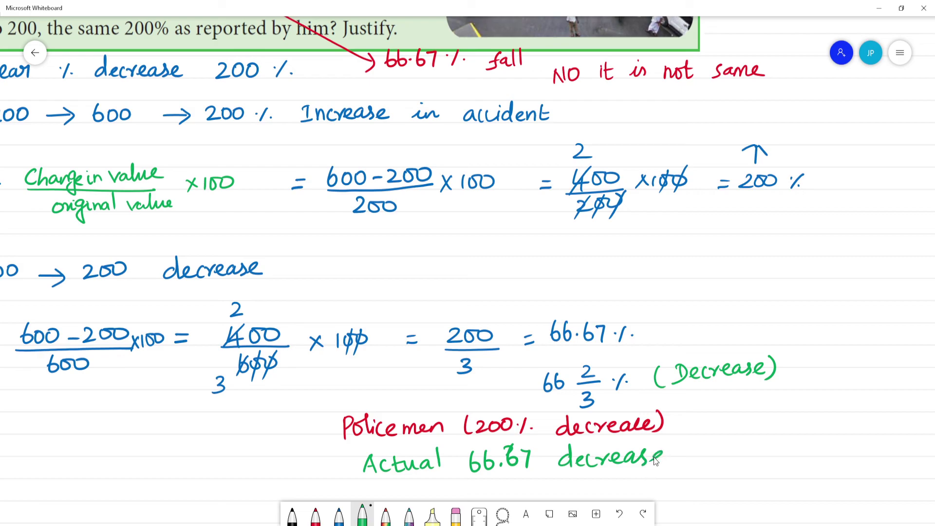